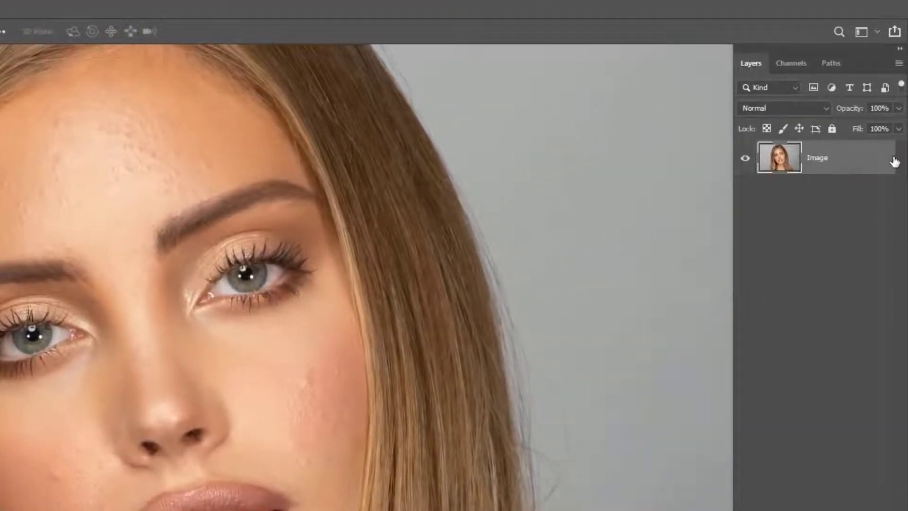
# Duplicate the Image layer twice and rename the topmost copy LF
pyautogui.hotkey('ctrl', 'j')
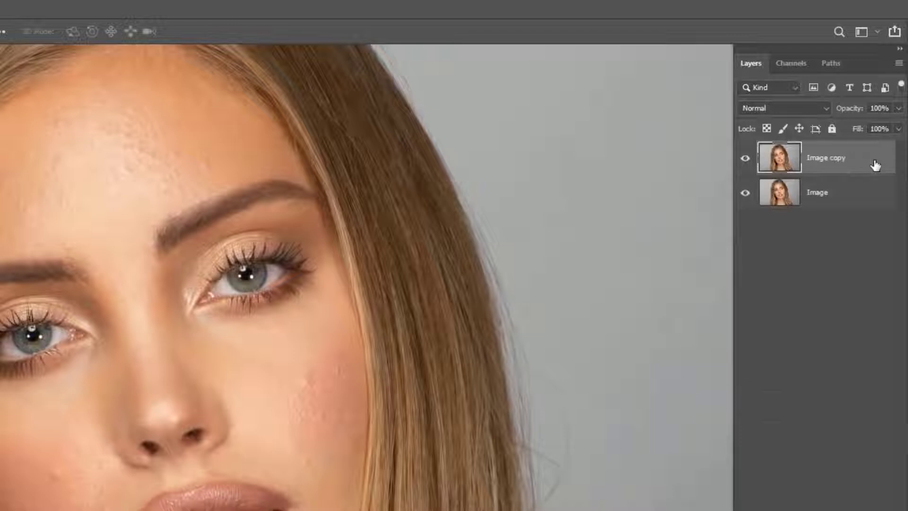
pyautogui.hotkey('ctrl', 'j')
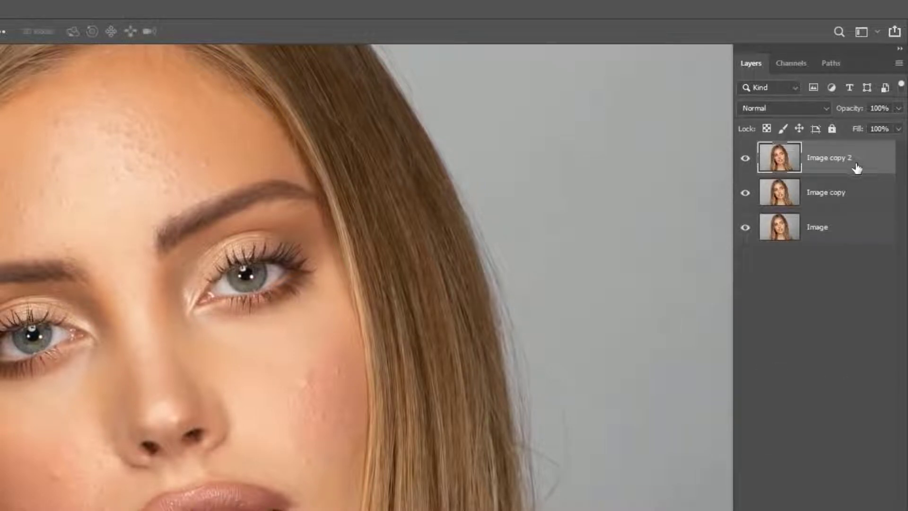
pyautogui.doubleClick(834, 163)
pyautogui.write('LF')
pyautogui.press('Return')
# Set the LF layer's blend mode to Vivid Light and invert its colours
pyautogui.click(780, 108)
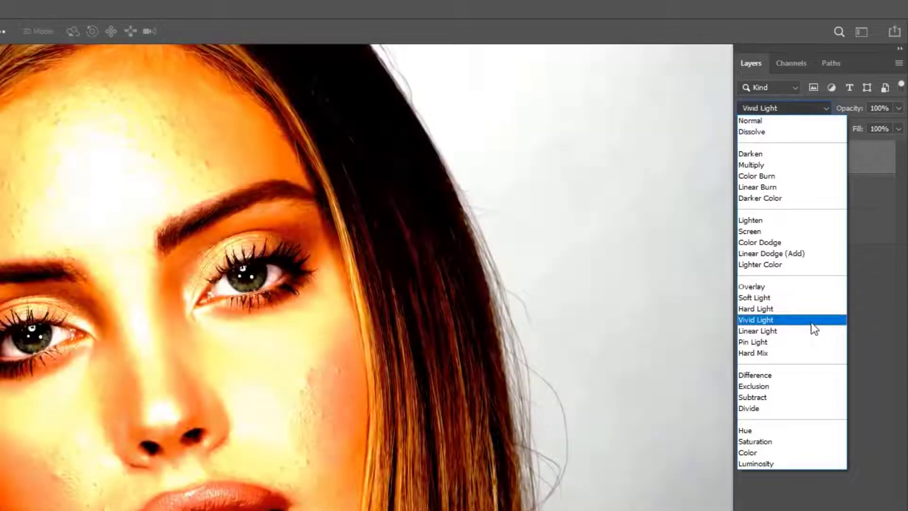
pyautogui.click(824, 326)
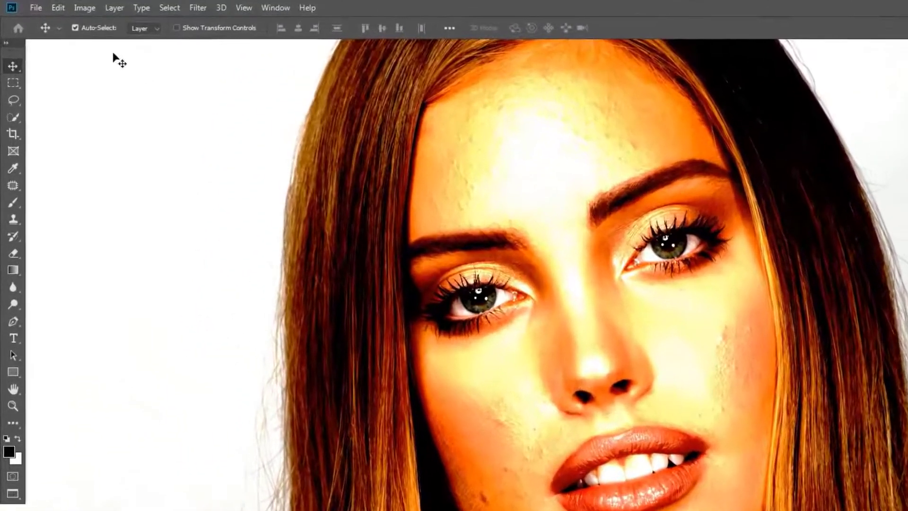
pyautogui.click(88, 9)
pyautogui.moveTo(102, 42)
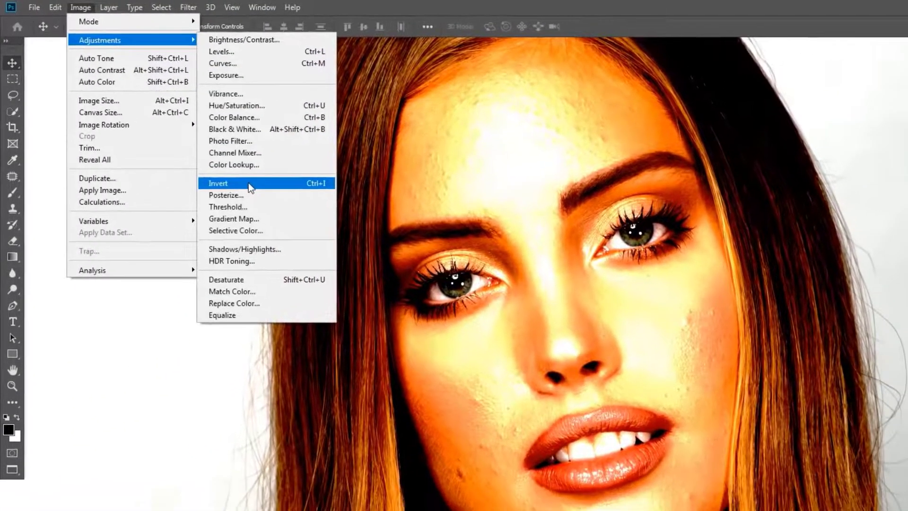
pyautogui.click(298, 196)
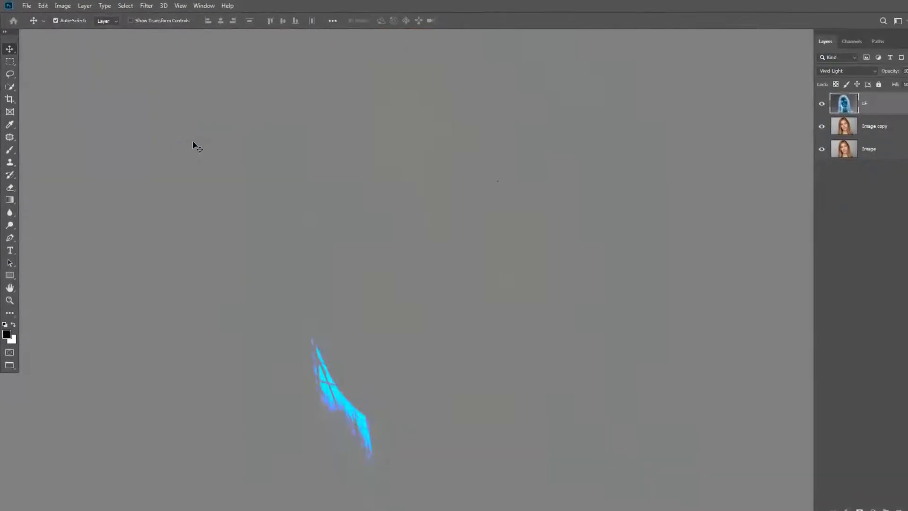
# Apply a Gaussian Blur with a 20-pixel radius to the LF layer
pyautogui.click(146, 6)
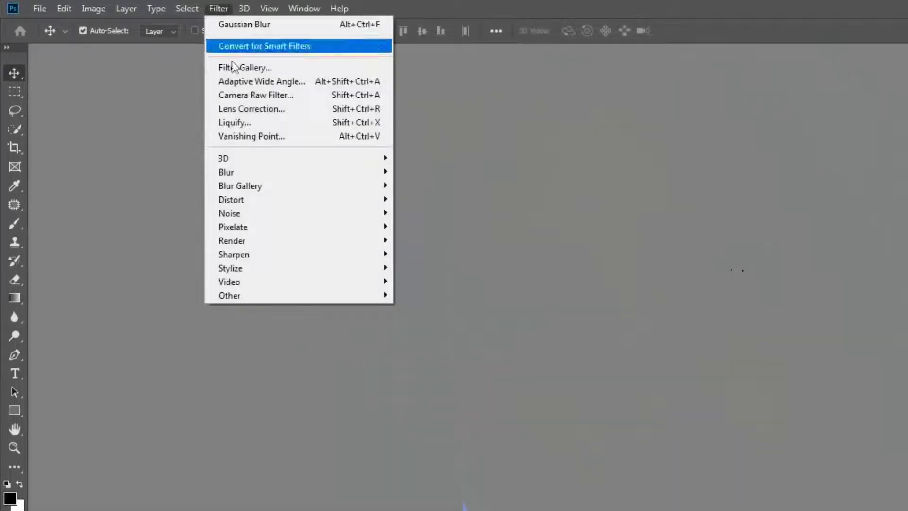
pyautogui.moveTo(227, 172)
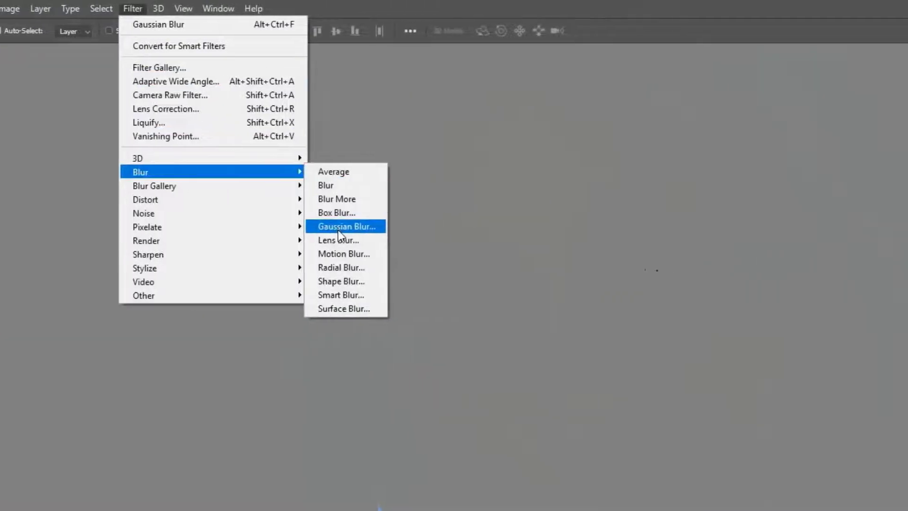
pyautogui.click(338, 228)
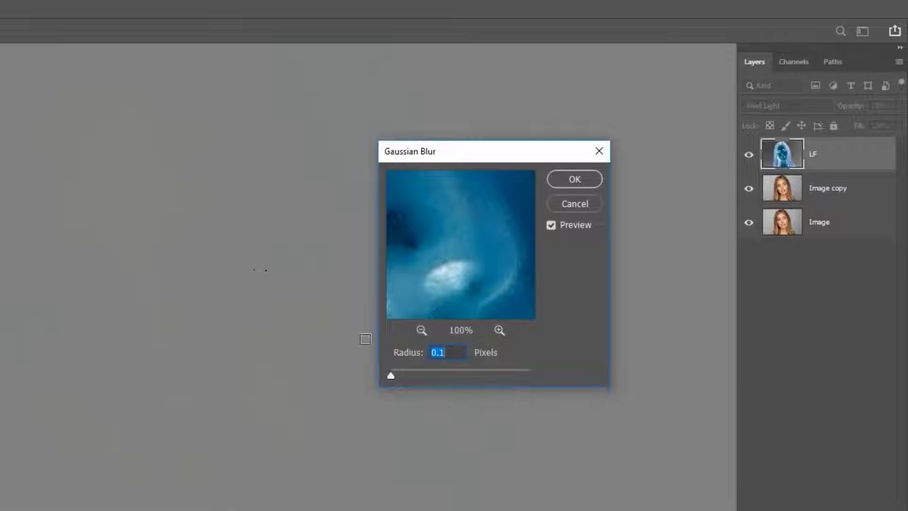
pyautogui.moveTo(389, 371); pyautogui.dragTo(436, 374)
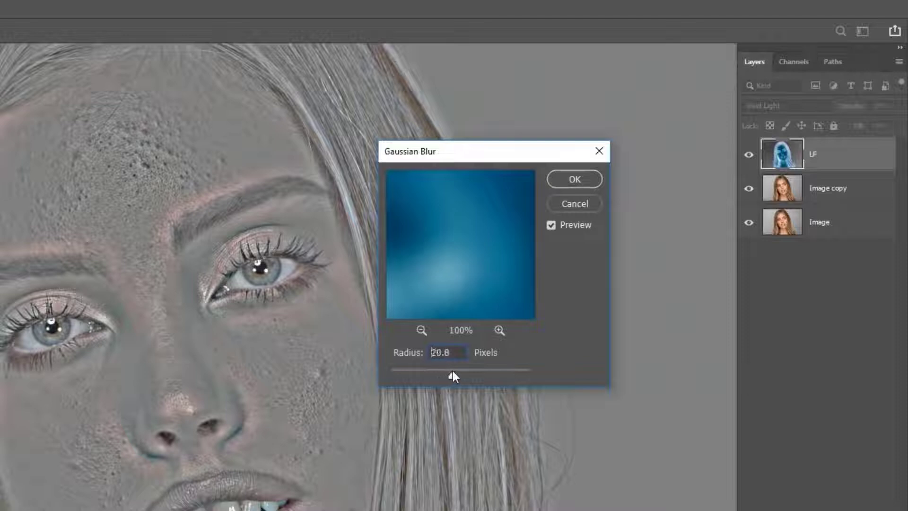
pyautogui.click(574, 182)
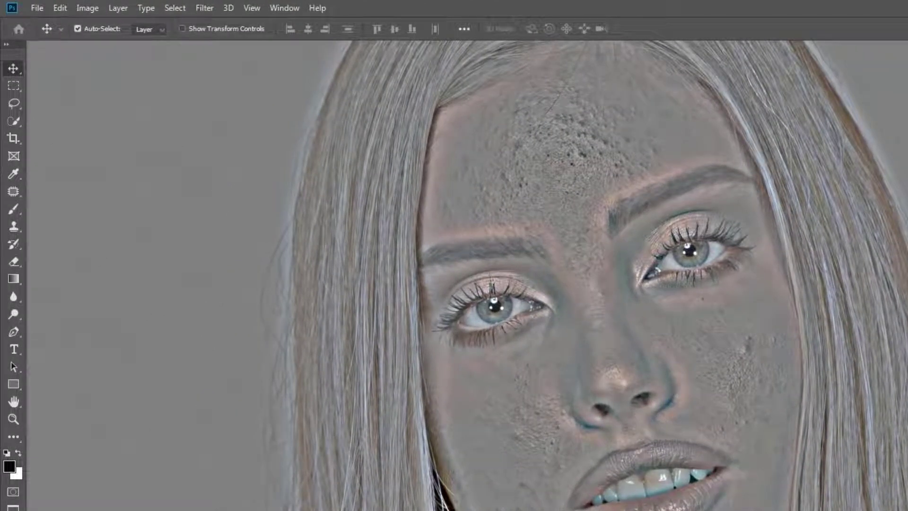
pyautogui.click(87, 11)
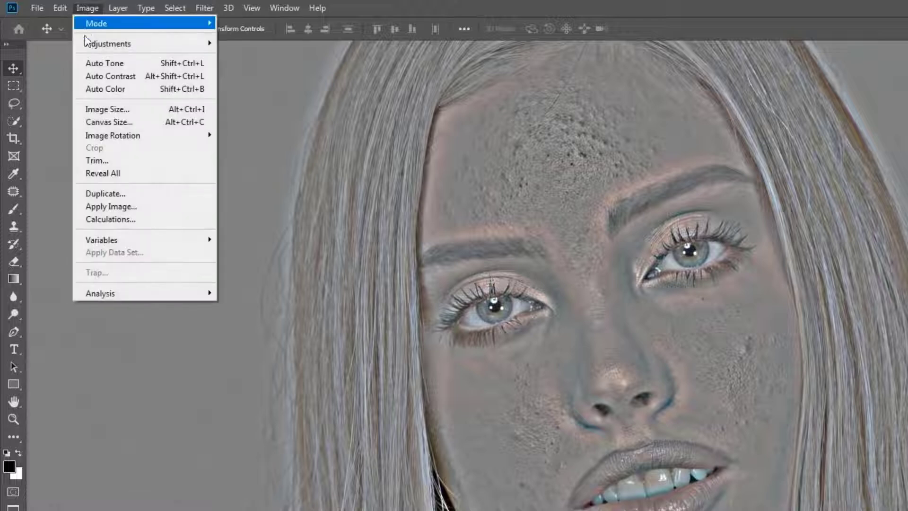
pyautogui.moveTo(142, 43)
pyautogui.click(249, 118)
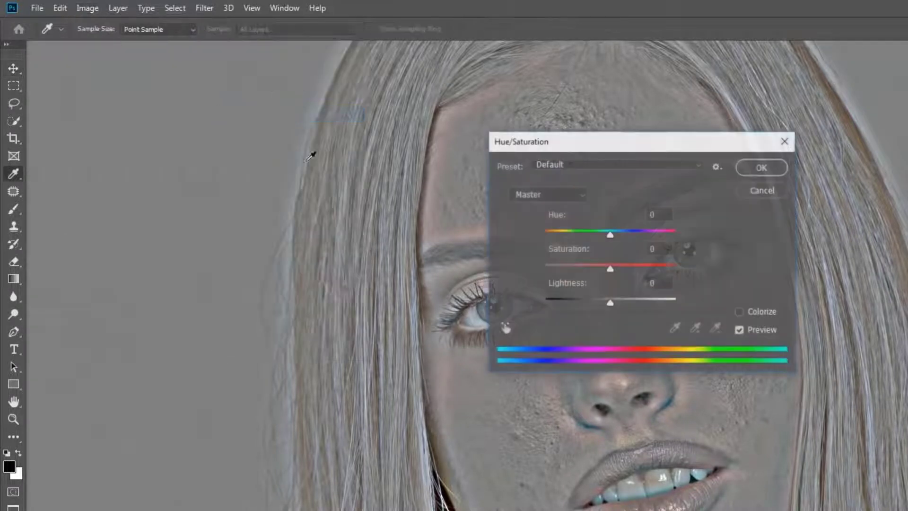
pyautogui.moveTo(610, 266); pyautogui.dragTo(524, 267)
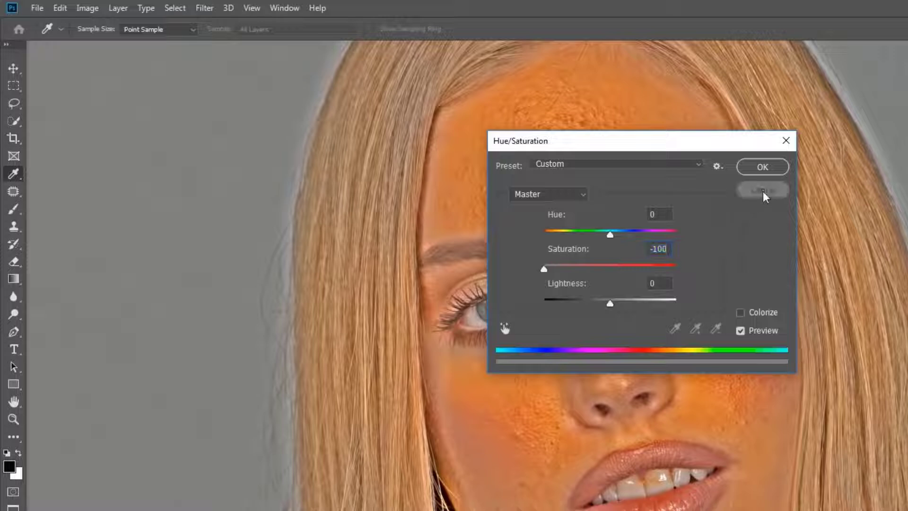
pyautogui.click(762, 192)
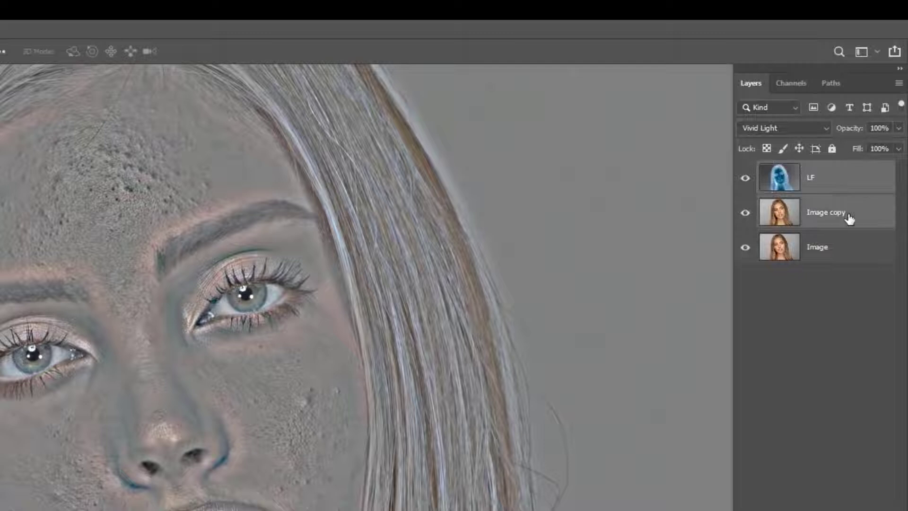
# Merge the LF and Image copy layers, and lower the merged layer's saturation to -100 with Hue/Saturation
pyautogui.rightClick(849, 217)
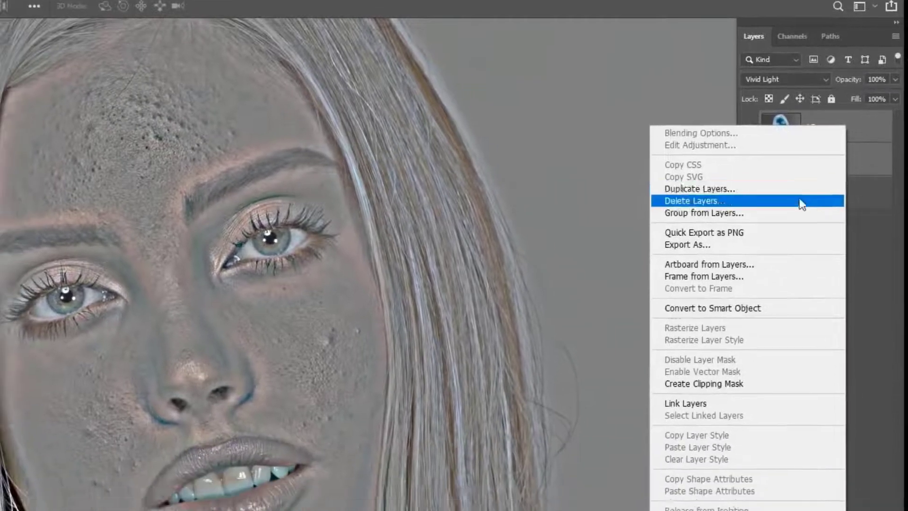
pyautogui.click(736, 343)
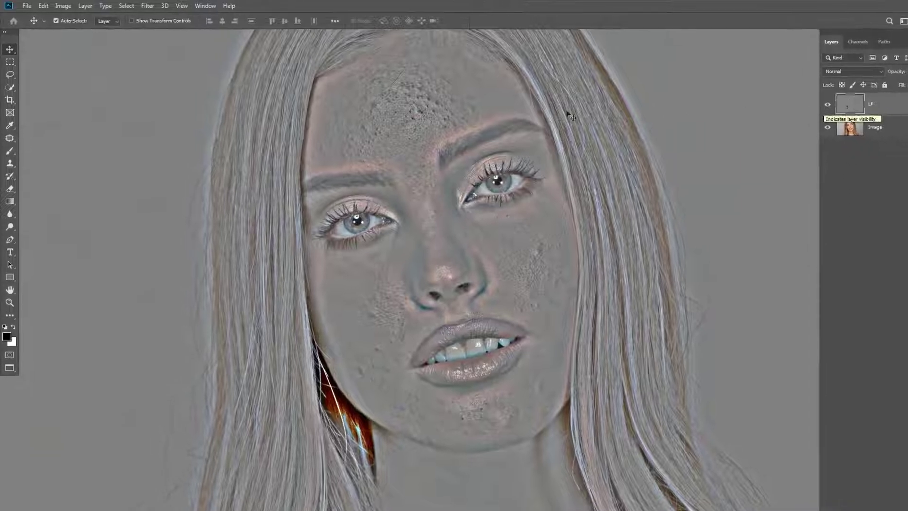
pyautogui.click(63, 6)
pyautogui.moveTo(87, 33)
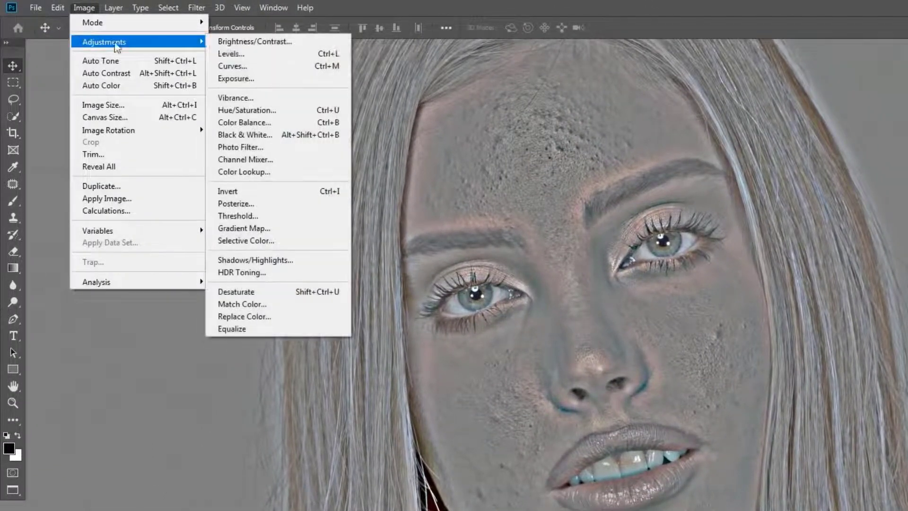
pyautogui.click(265, 110)
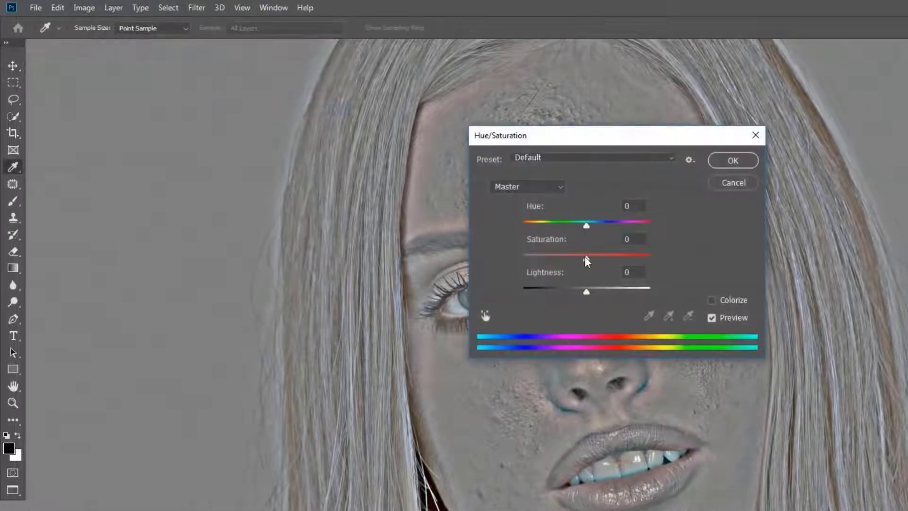
pyautogui.moveTo(586, 261); pyautogui.dragTo(511, 258)
pyautogui.click(732, 160)
pyautogui.press('v')
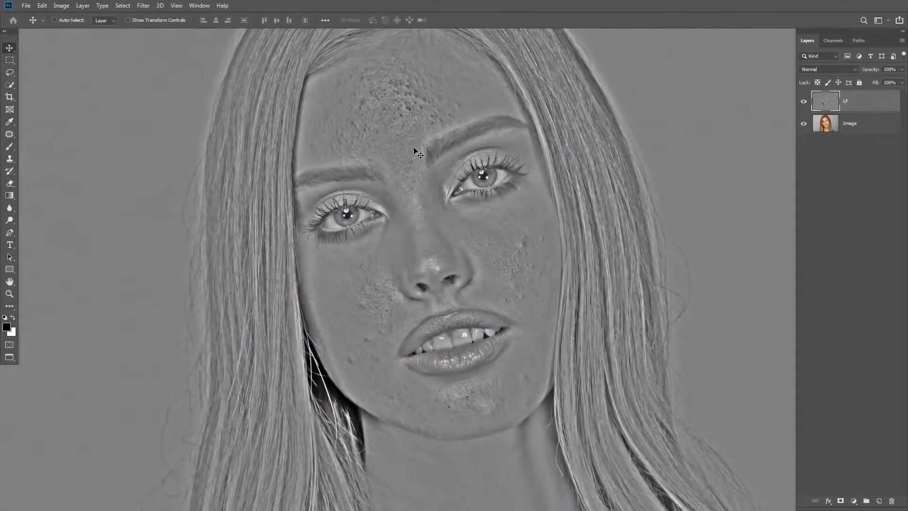
# Invert the grey LF layer and set its blend mode to Overlay
pyautogui.hotkey('ctrl', 'i')
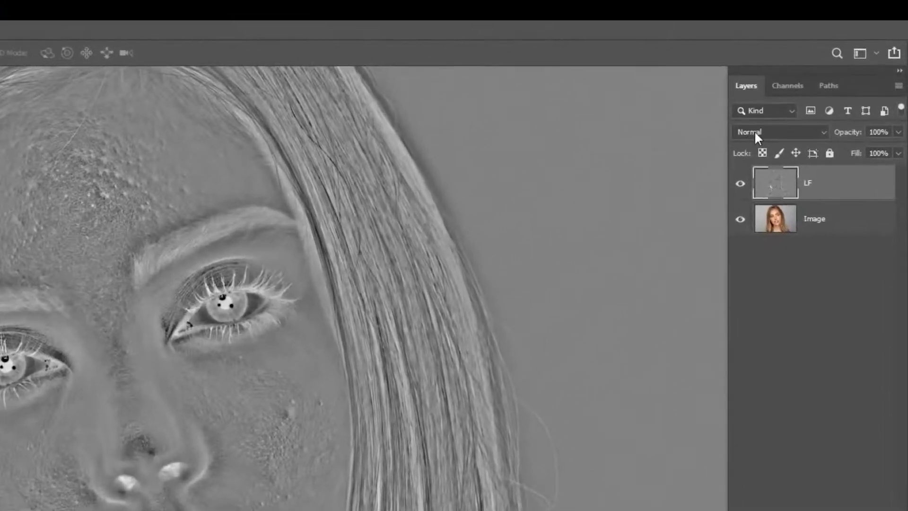
pyautogui.click(813, 69)
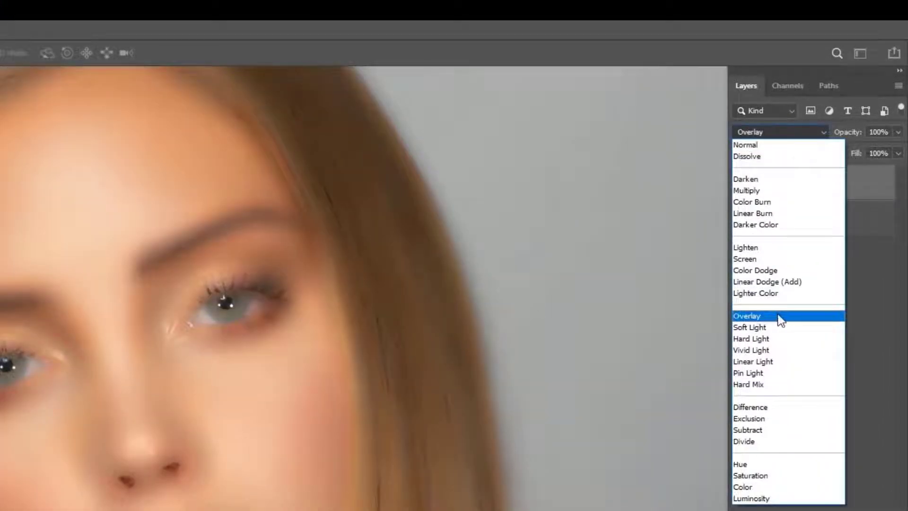
pyautogui.click(779, 317)
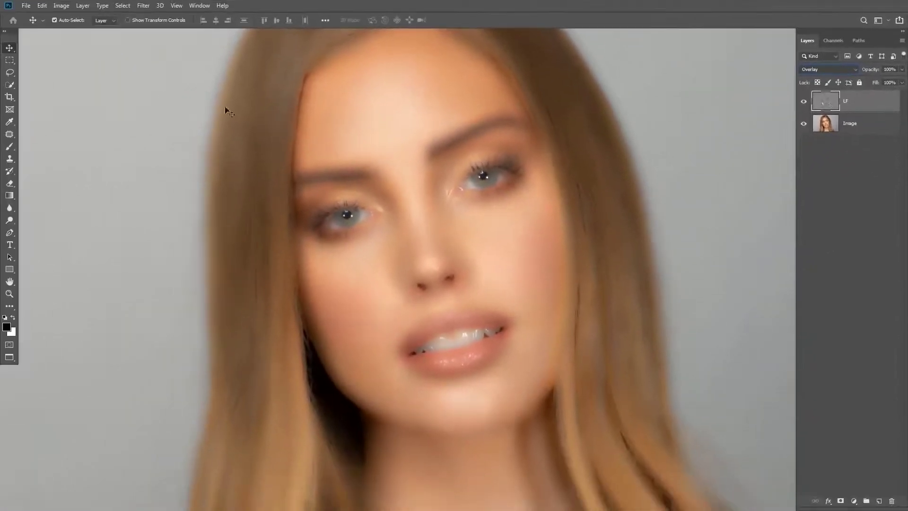
# Apply a Gaussian Blur with a 3-pixel radius to the LF layer to bring back fine detail
pyautogui.click(144, 5)
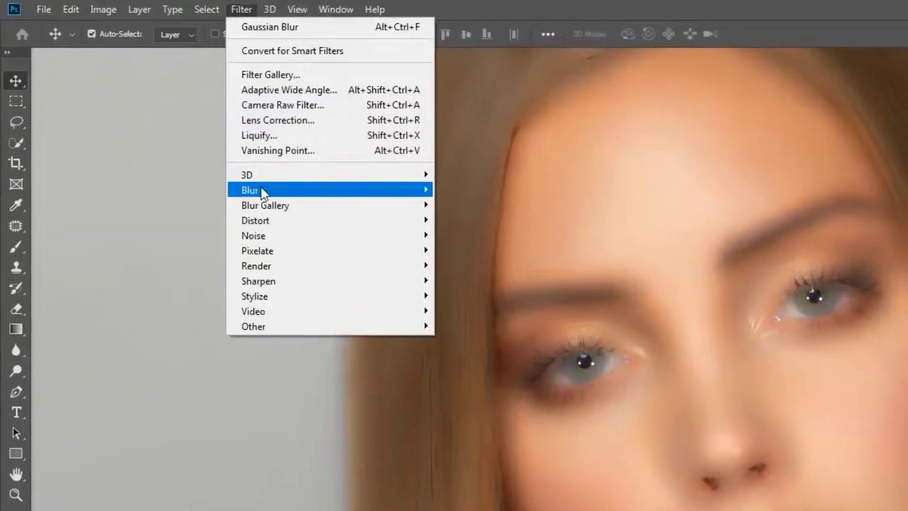
pyautogui.moveTo(237, 112)
pyautogui.click(478, 250)
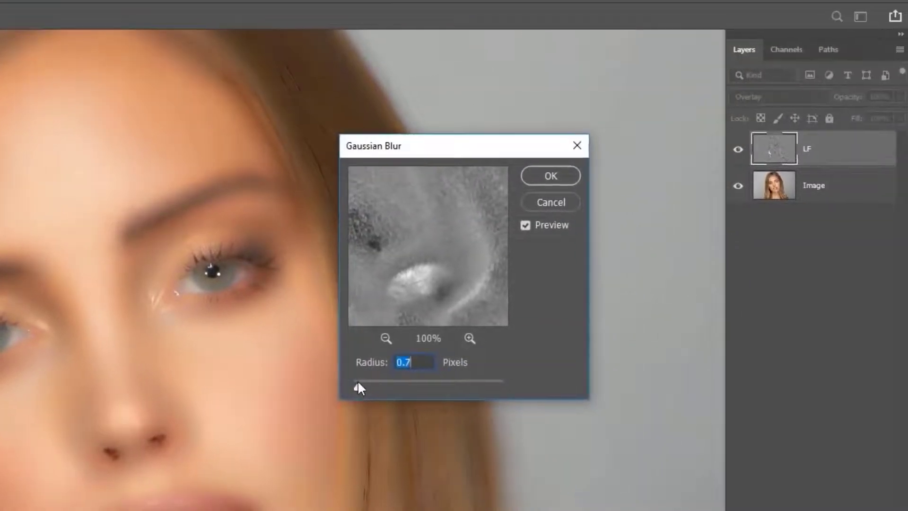
pyautogui.moveTo(358, 381); pyautogui.dragTo(375, 385)
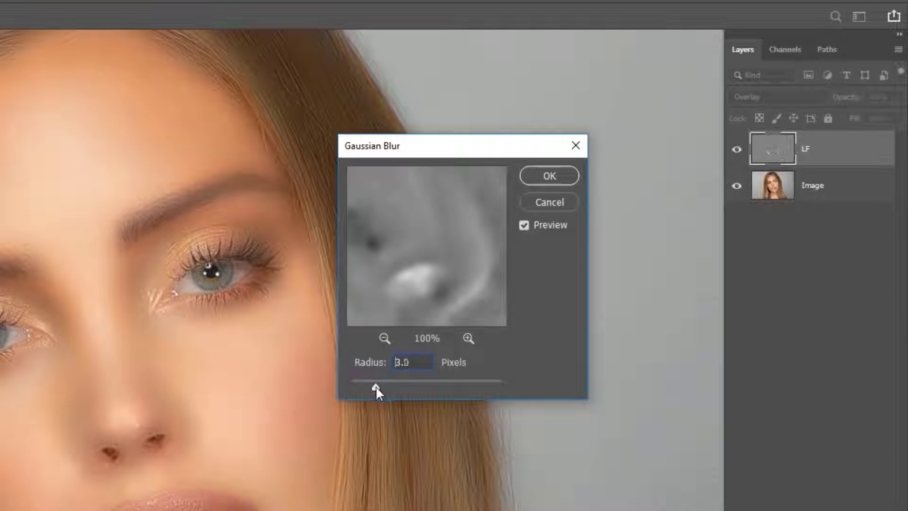
pyautogui.click(530, 175)
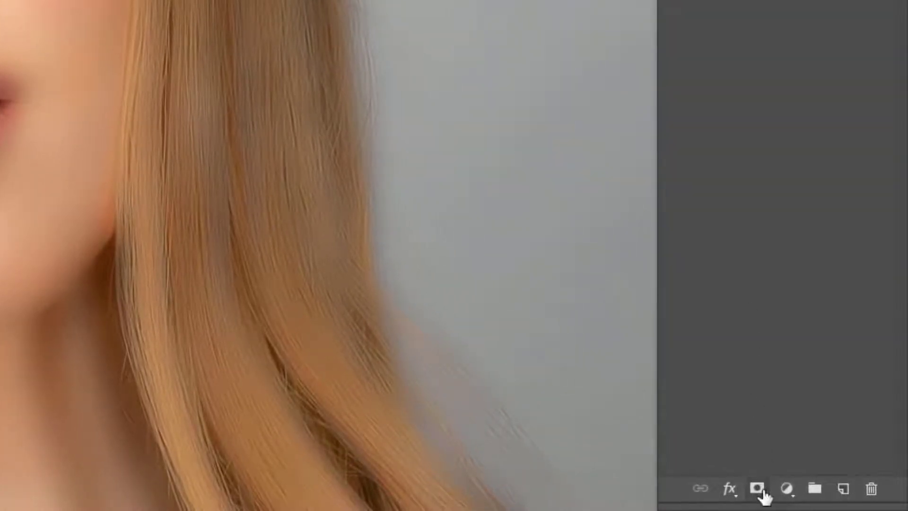
# Add a layer mask to the LF layer and invert it to black to hide the smoothing
pyautogui.click(759, 490)
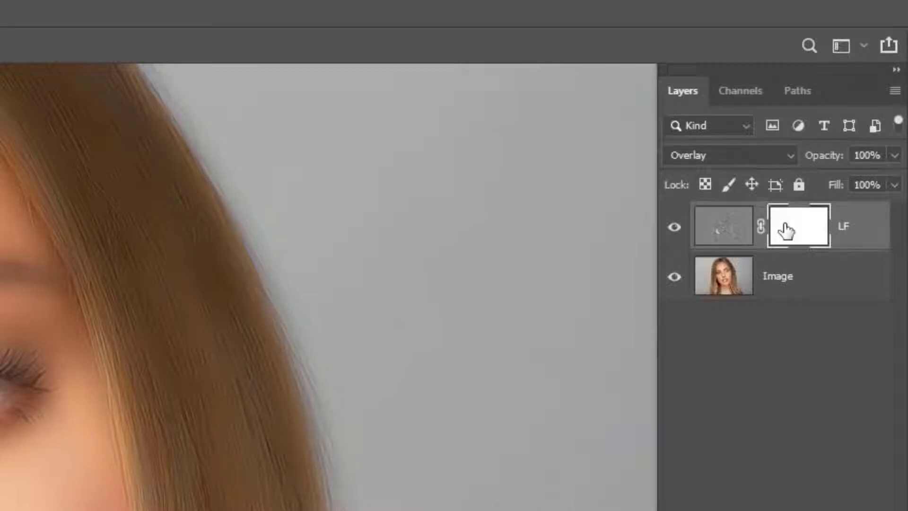
pyautogui.moveTo(785, 231); pyautogui.dragTo(785, 228)
pyautogui.hotkey('ctrl', 'i')
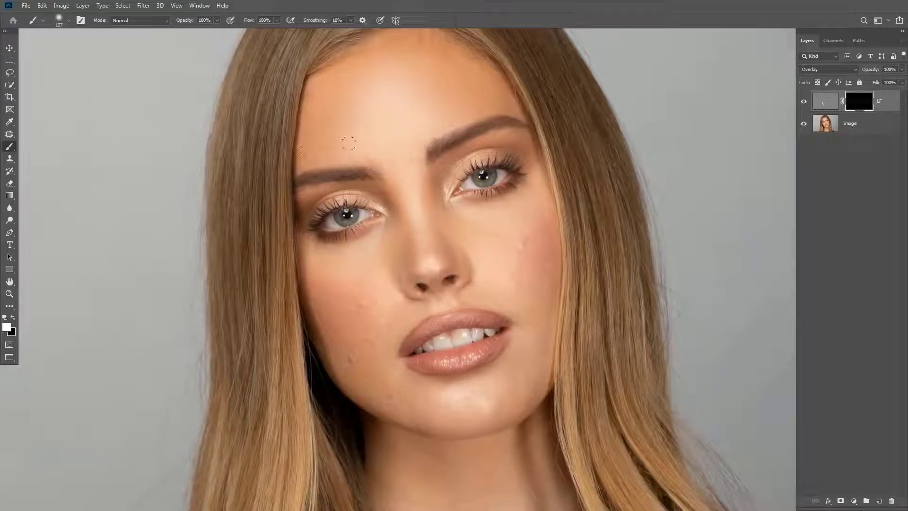
# Paint white on the LF mask over the forehead, nose, cheeks and chin, avoiding the eyes and lips, to smooth the facial skin
pyautogui.moveTo(403, 172); pyautogui.dragTo(409, 176)
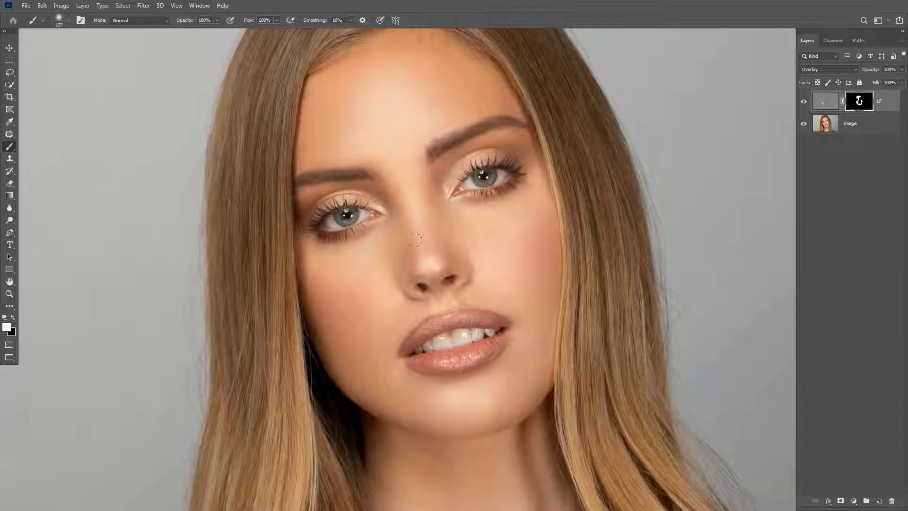
pyautogui.moveTo(415, 240); pyautogui.dragTo(385, 278)
pyautogui.moveTo(401, 339); pyautogui.dragTo(381, 221)
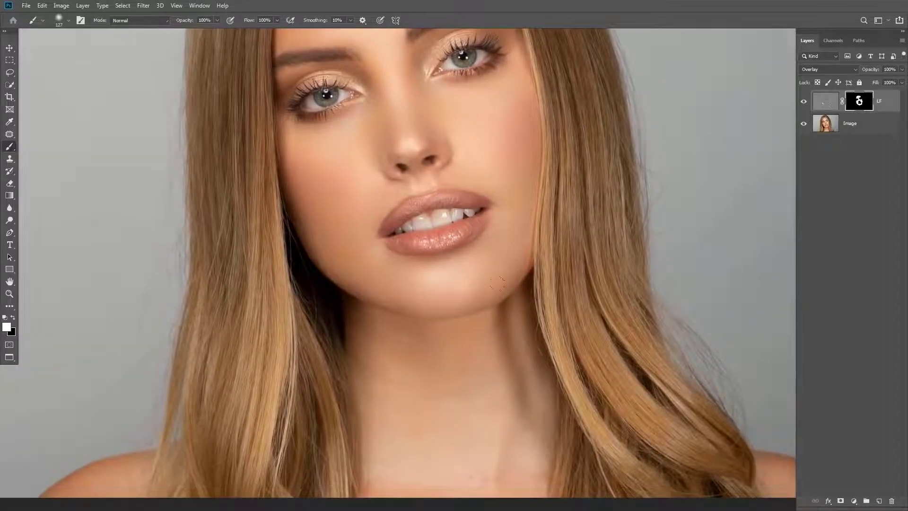
# Paint white on the LF mask over the neck and upper chest to smooth the skin there
pyautogui.scroll(-3, 451, 303)
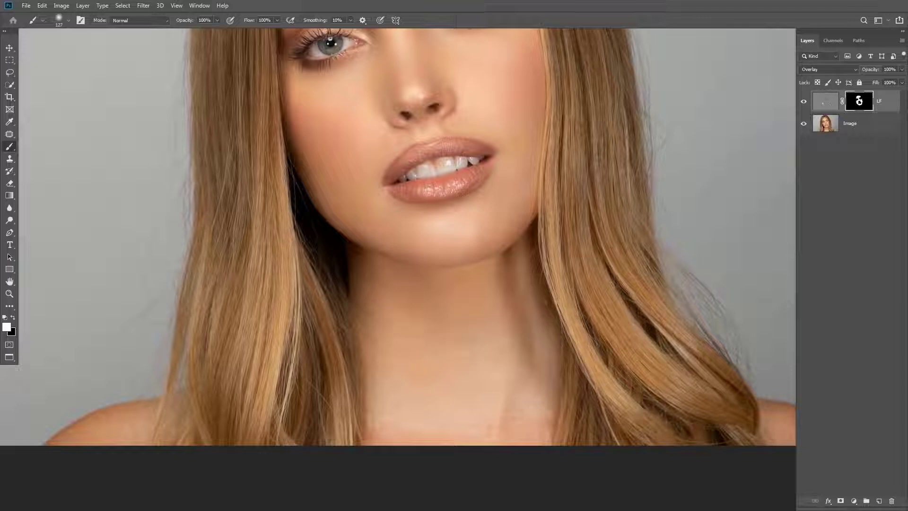
pyautogui.click(391, 406)
pyautogui.scroll(-5, 392, 406)
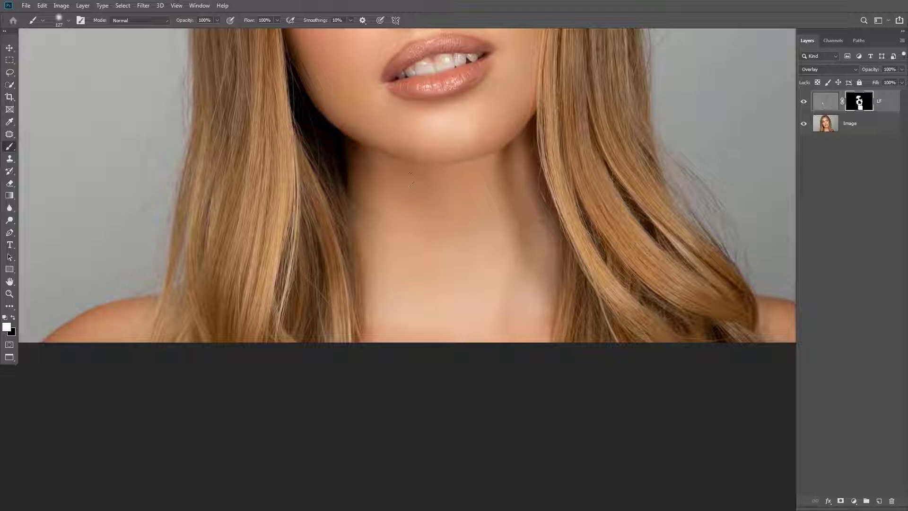
pyautogui.moveTo(325, 339); pyautogui.dragTo(392, 307)
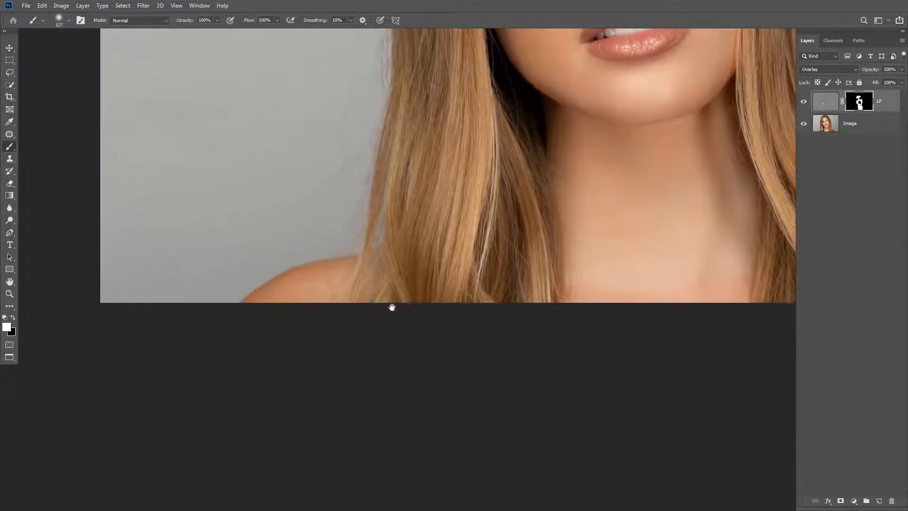
pyautogui.moveTo(489, 276); pyautogui.dragTo(439, 273)
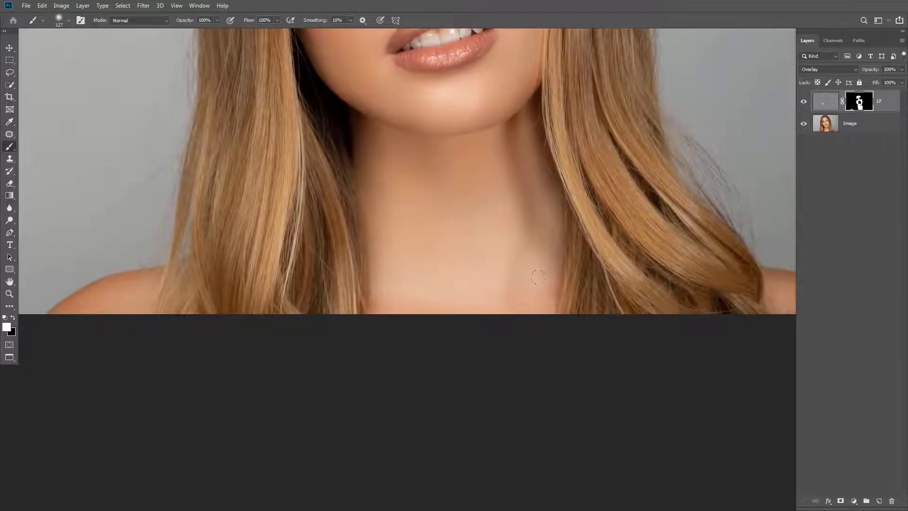
# Duplicate the Image layer and merge the copy with the masked LF layer above it
pyautogui.moveTo(610, 254); pyautogui.dragTo(459, 254)
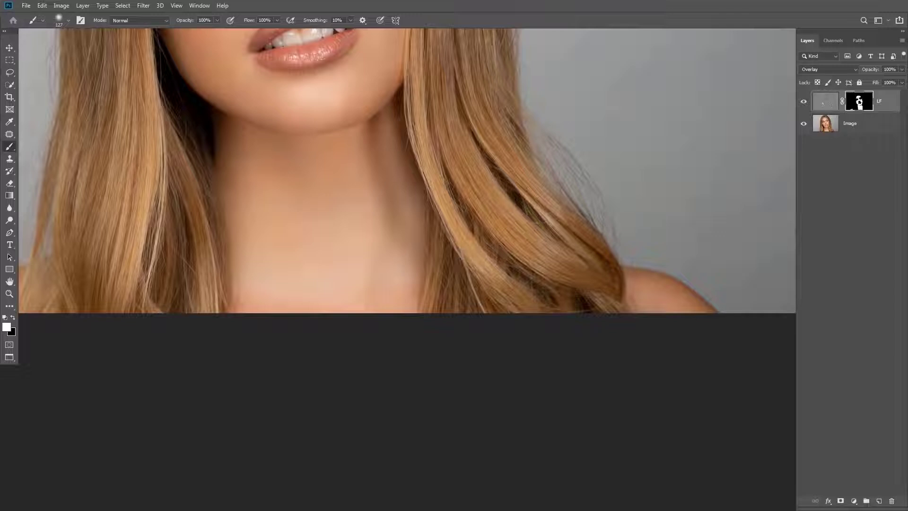
pyautogui.moveTo(425, 227); pyautogui.dragTo(493, 247)
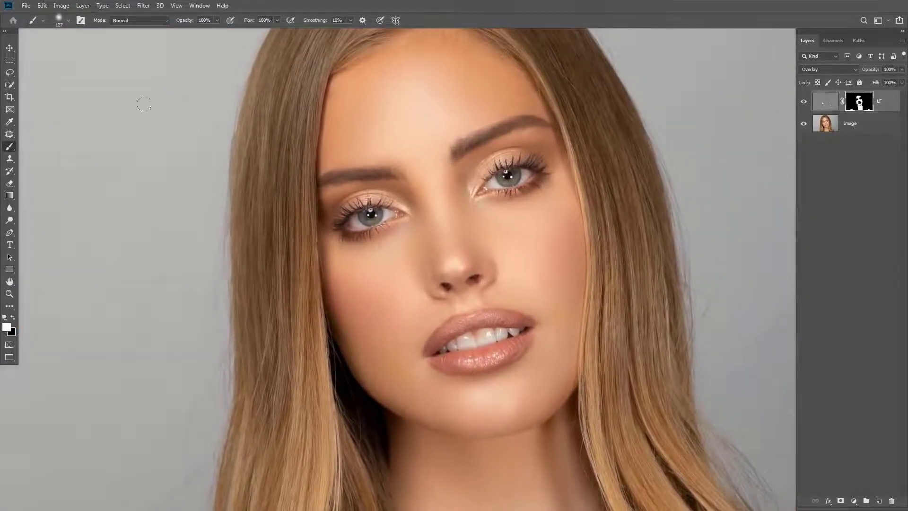
pyautogui.click(8, 50)
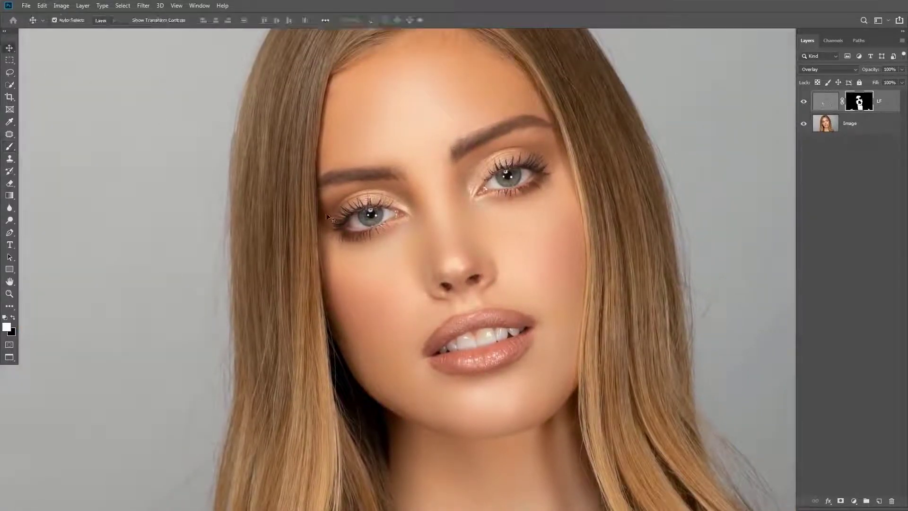
pyautogui.click(869, 123)
pyautogui.press('d')
pyautogui.hotkey('ctrl', 'j')
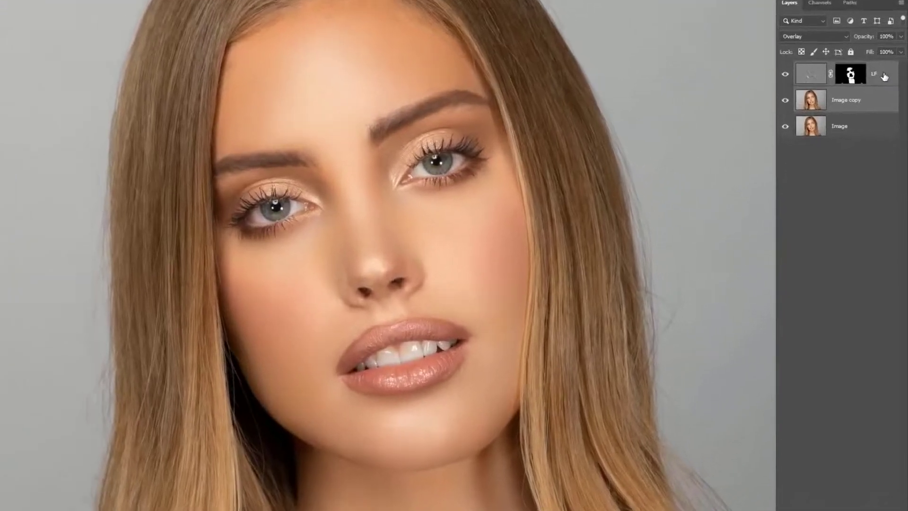
pyautogui.rightClick(888, 103)
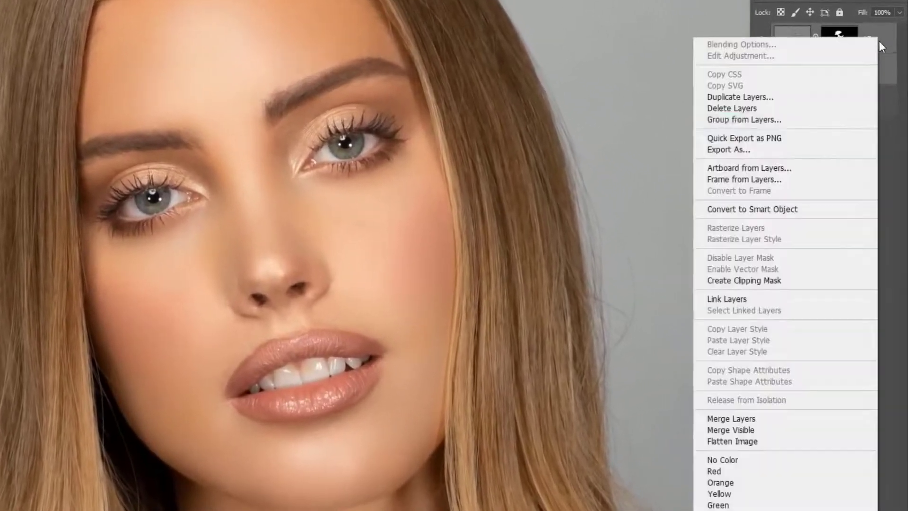
pyautogui.click(756, 419)
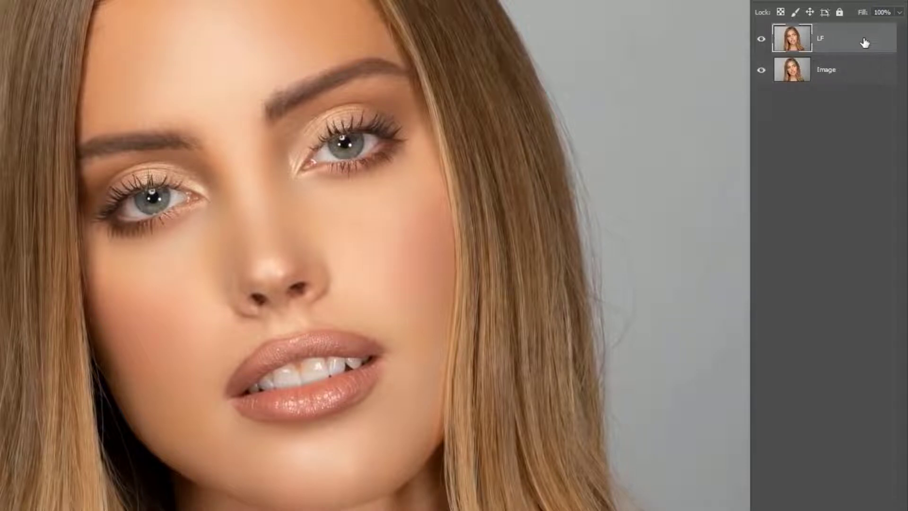
# Duplicate the merged LF layer twice and rename the uppermost copy HF
pyautogui.hotkey('ctrl', 'j')
pyautogui.hotkey('ctrl', 'j')
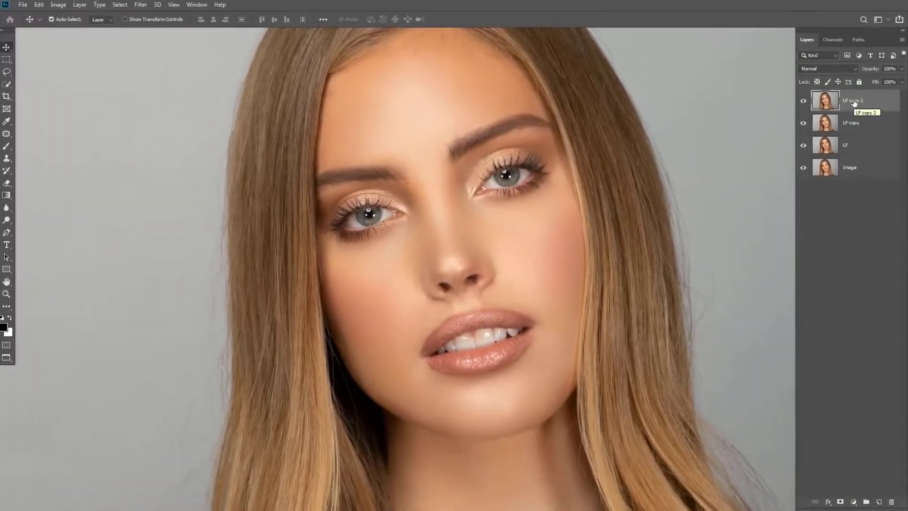
pyautogui.doubleClick(855, 102)
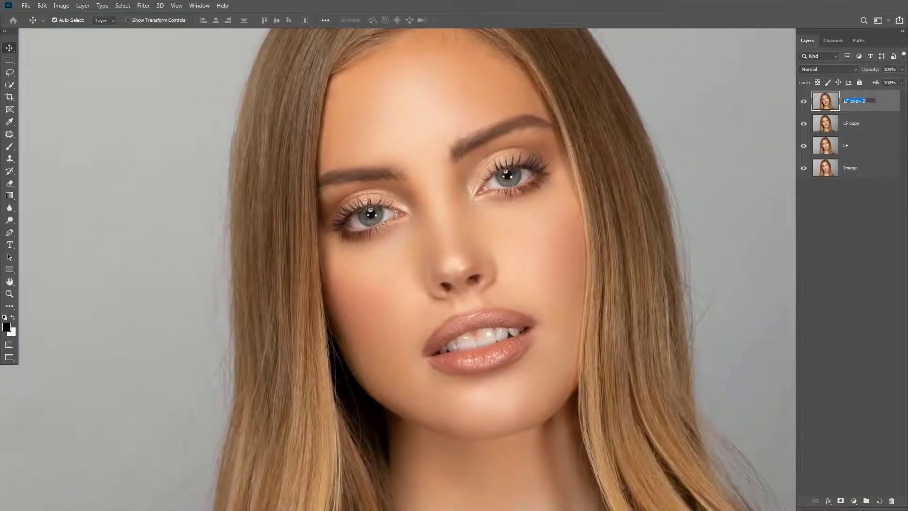
pyautogui.write('HF')
pyautogui.press('Return')
# Invert the HF layer in Vivid Light blend mode and apply a Gaussian Blur with an 8-pixel radius to it
pyautogui.click(819, 69)
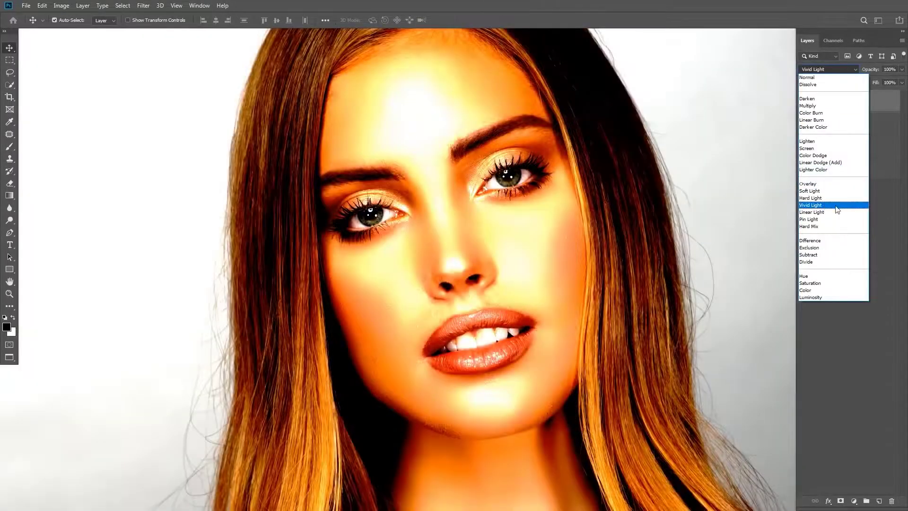
pyautogui.click(836, 206)
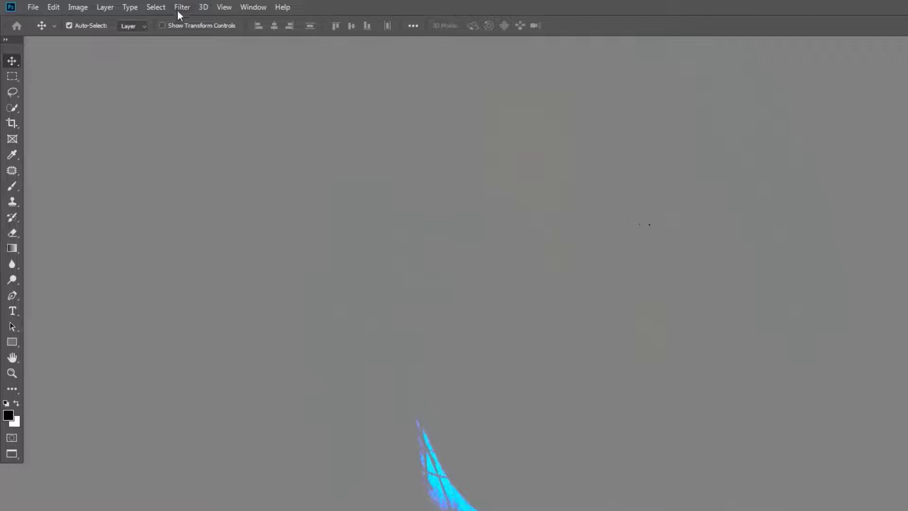
pyautogui.click(181, 7)
pyautogui.click(360, 188)
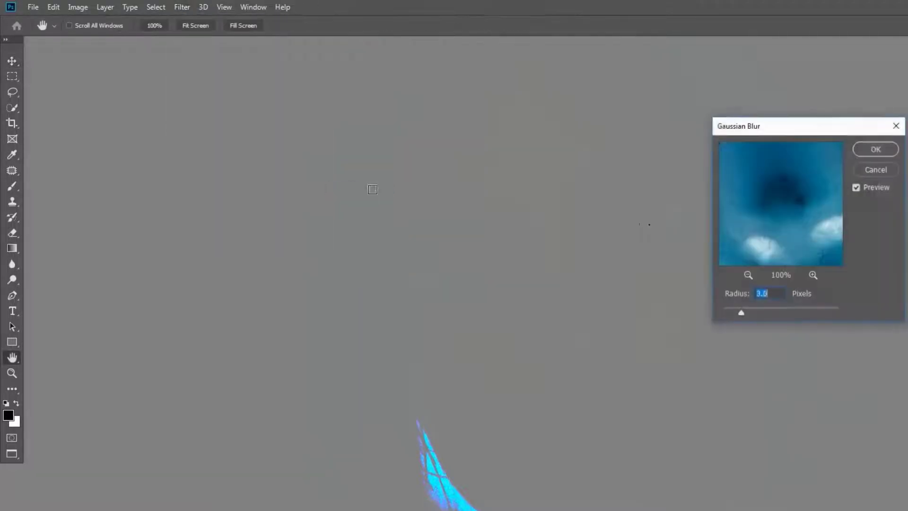
pyautogui.moveTo(742, 309); pyautogui.dragTo(764, 313)
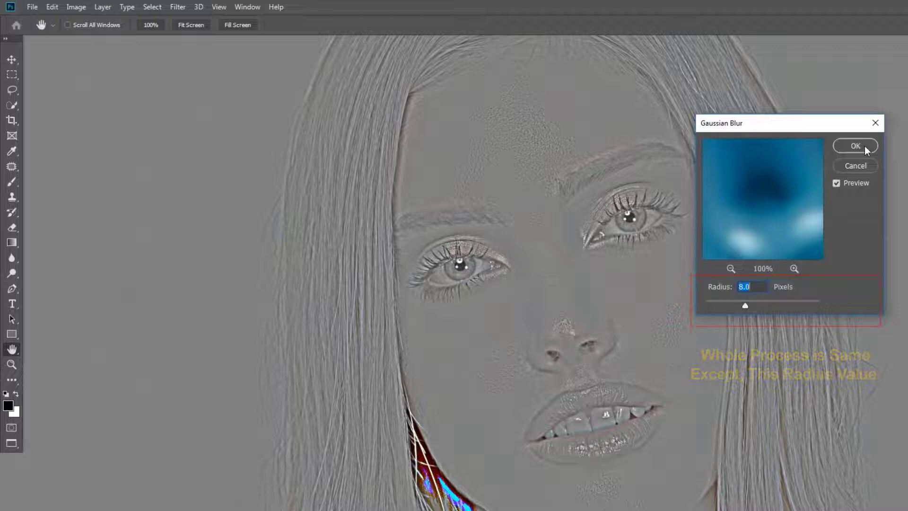
pyautogui.click(864, 147)
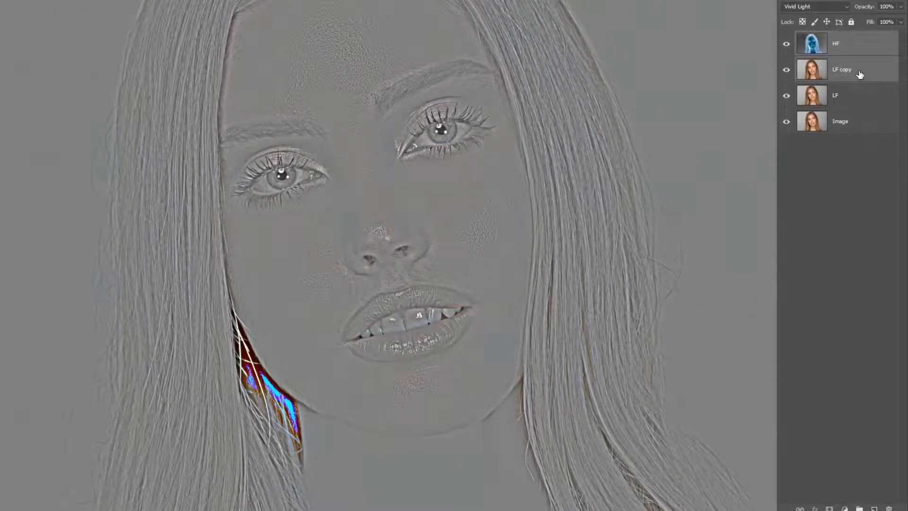
# Merge the HF and LF copy layers and set the merged layer's saturation to -100
pyautogui.rightClick(860, 75)
pyautogui.click(796, 359)
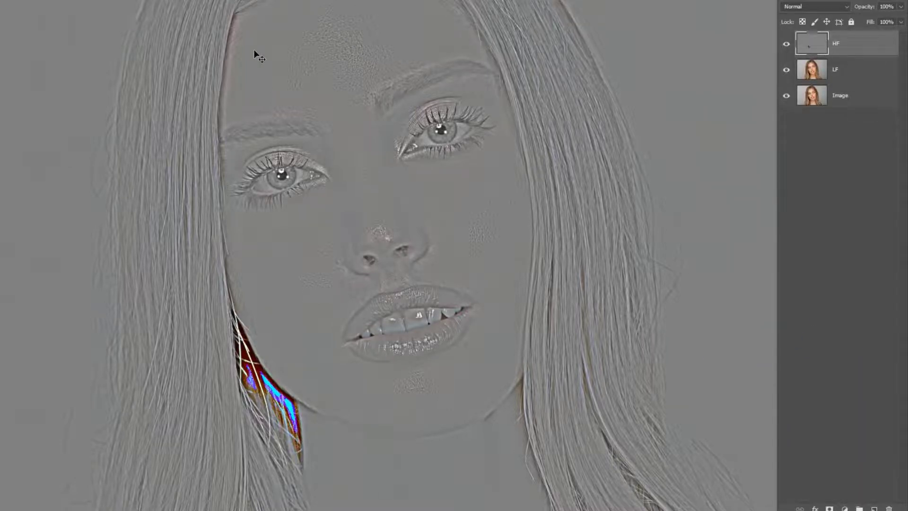
pyautogui.hotkey('ctrl', 'u')
pyautogui.moveTo(346, 145); pyautogui.dragTo(266, 145)
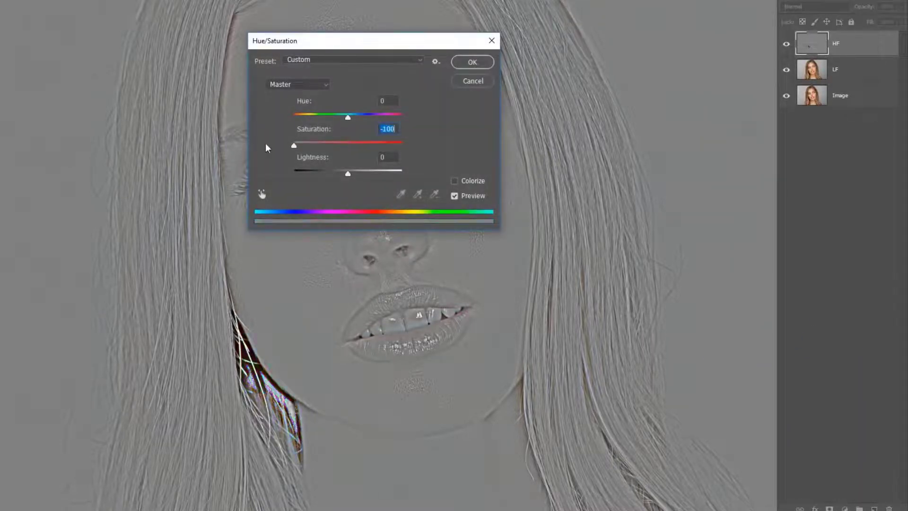
pyautogui.click(460, 64)
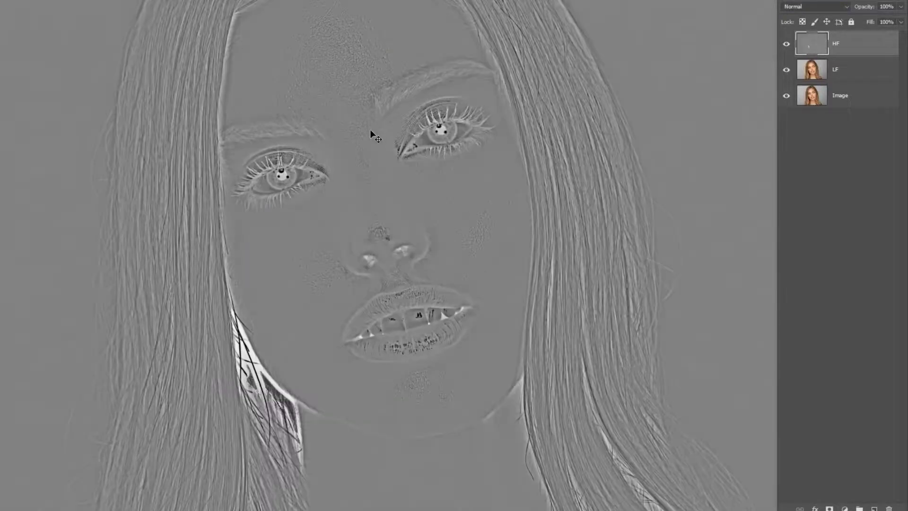
# Invert the gray HF layer with its blend mode set to Overlay and apply a slight Gaussian Blur to it
pyautogui.click(775, 17)
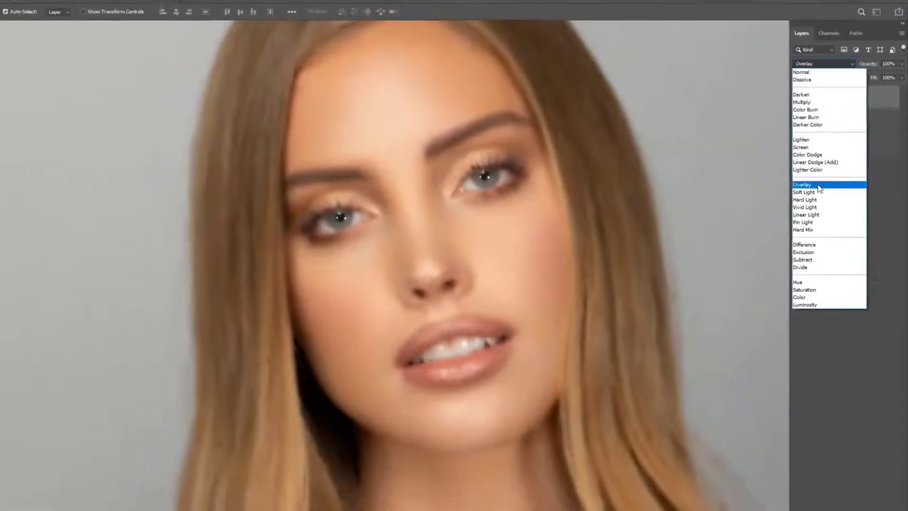
pyautogui.click(778, 189)
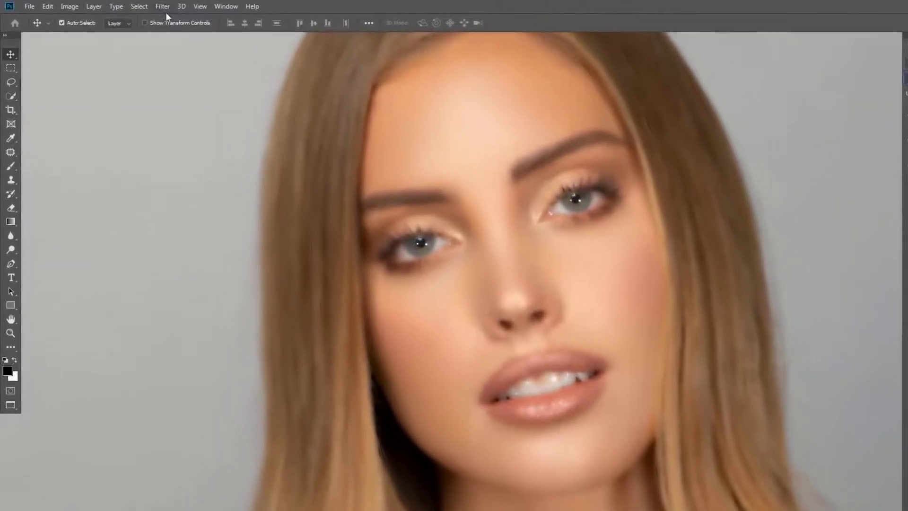
pyautogui.click(143, 6)
pyautogui.moveTo(190, 132)
pyautogui.click(331, 174)
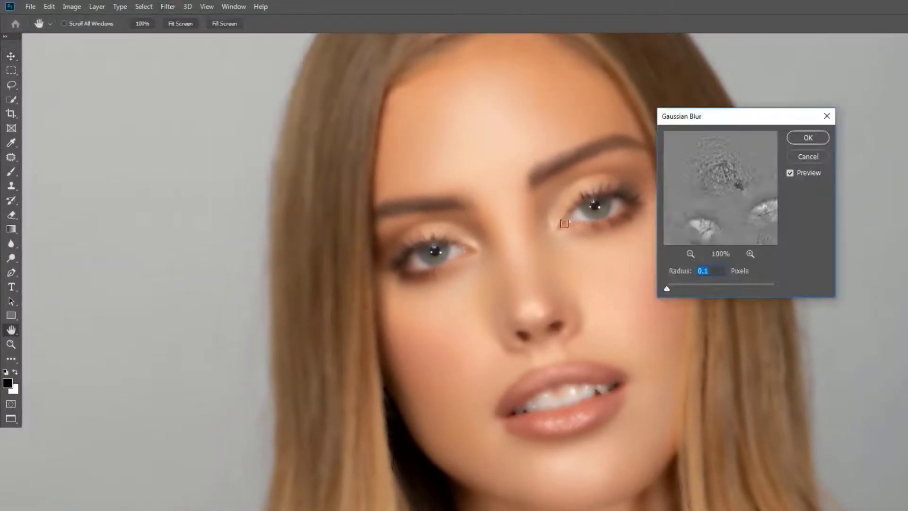
pyautogui.moveTo(665, 286); pyautogui.dragTo(682, 288)
pyautogui.click(804, 140)
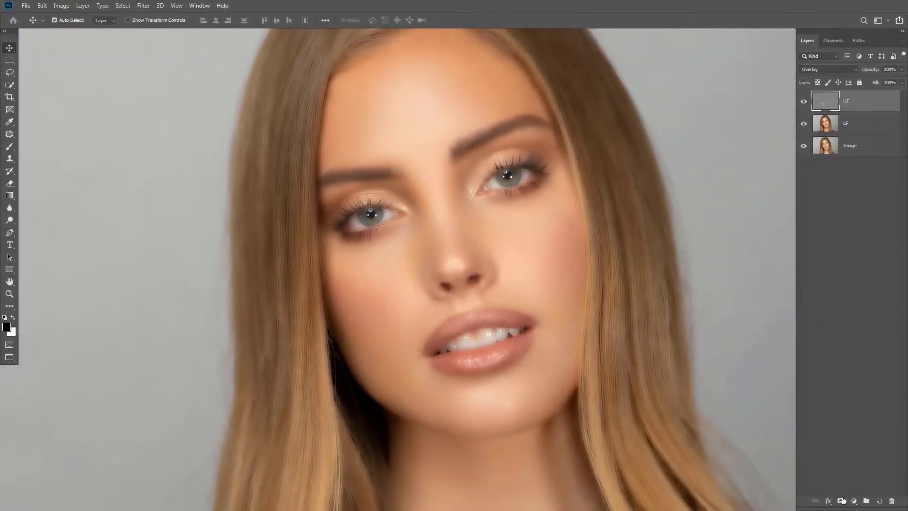
# Add a layer mask to the HF layer and invert the mask to black
pyautogui.click(842, 501)
pyautogui.hotkey('ctrl', 'i')
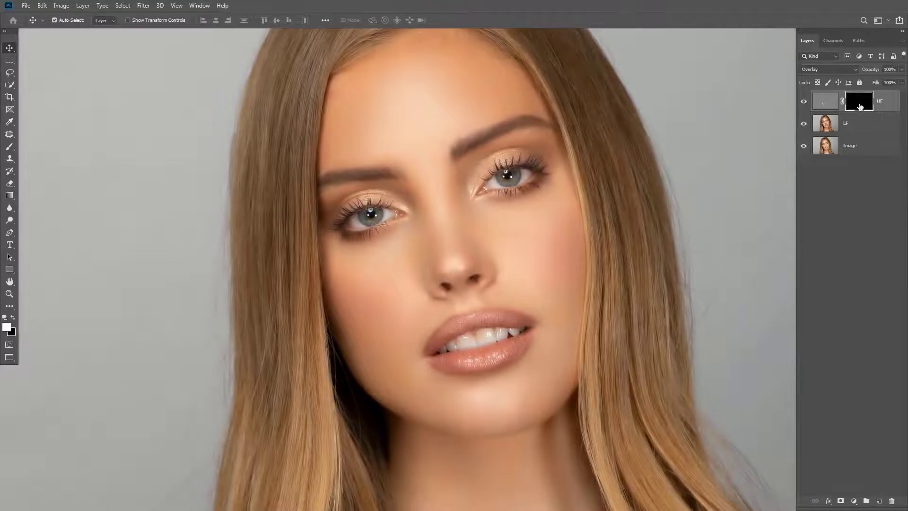
# Paint white on the HF mask over the cheeks, nose and skin above the lips with a soft 75-pixel brush
pyautogui.click(10, 147)
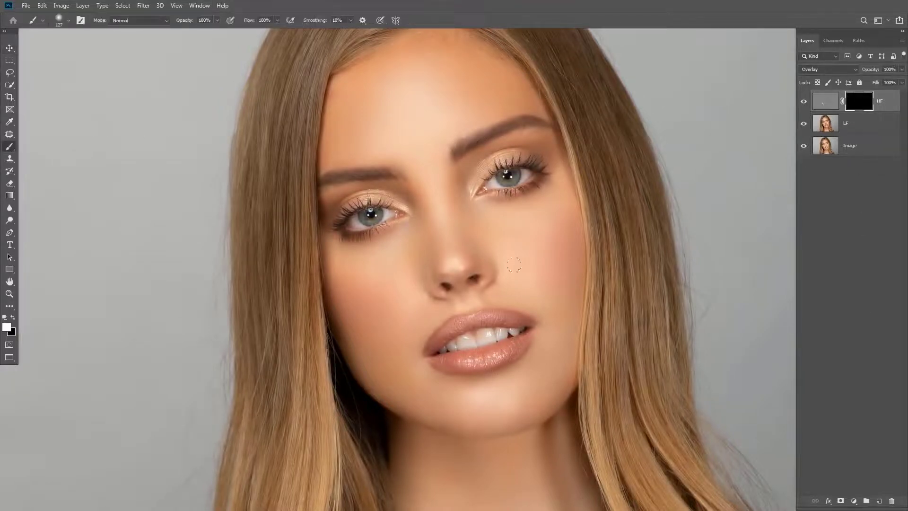
pyautogui.hotkey('ctrl', '+')
pyautogui.rightClick(492, 259)
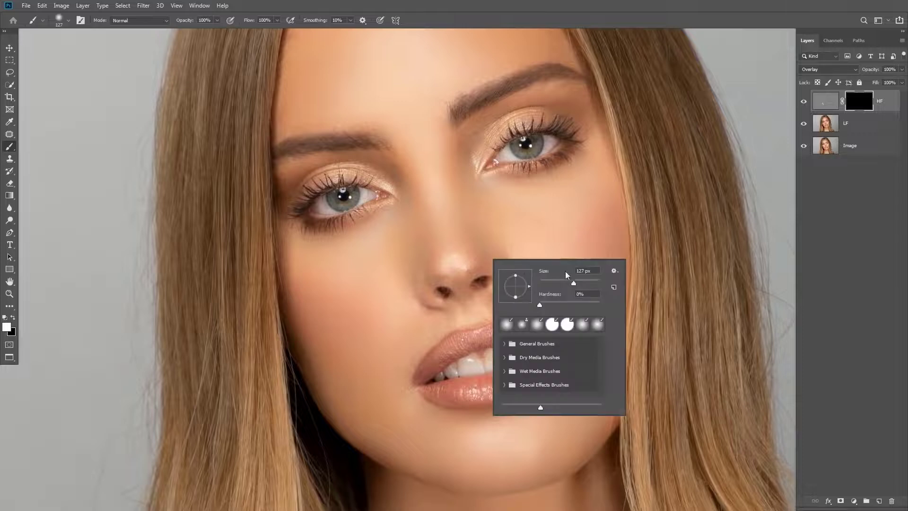
pyautogui.moveTo(573, 284); pyautogui.dragTo(563, 285)
pyautogui.click(485, 252)
pyautogui.moveTo(508, 282)
pyautogui.mouseDown()
pyautogui.moveTo(506, 309)
pyautogui.moveTo(558, 318)
pyautogui.mouseUp()
pyautogui.moveTo(475, 308); pyautogui.dragTo(410, 321)
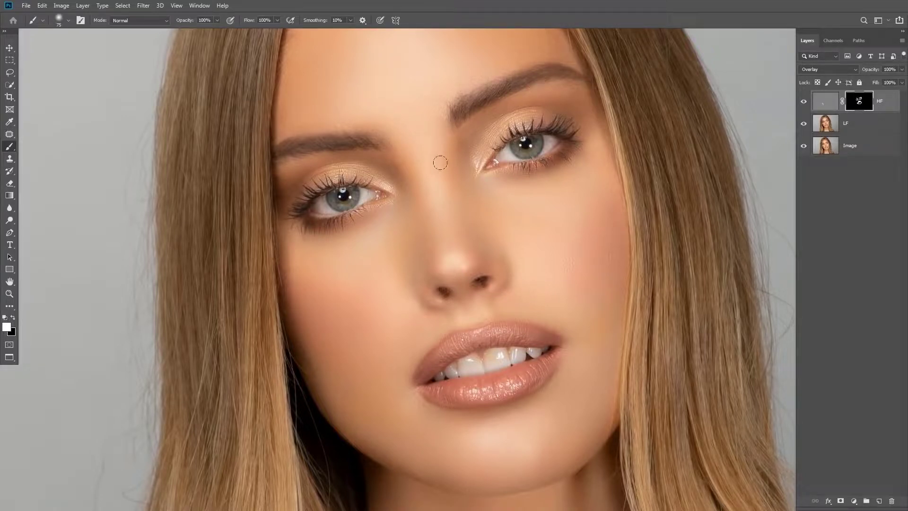
# Duplicate the LF layer and merge the copy with the masked HF layer
pyautogui.scroll(-5, 475, 175)
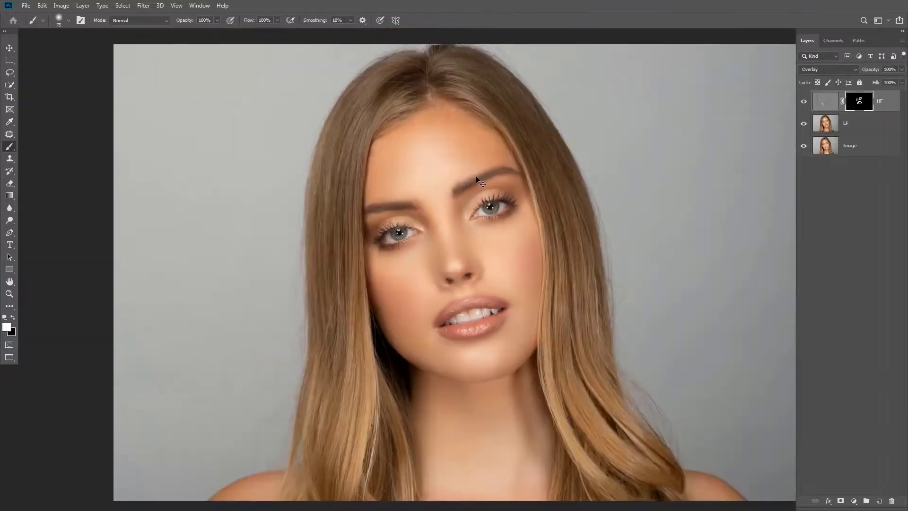
pyautogui.scroll(2, 476, 175)
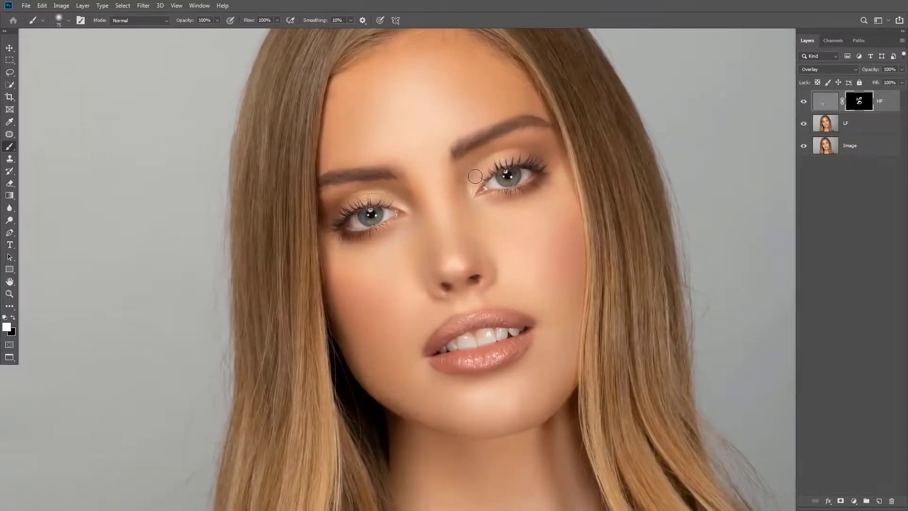
pyautogui.rightClick(875, 125)
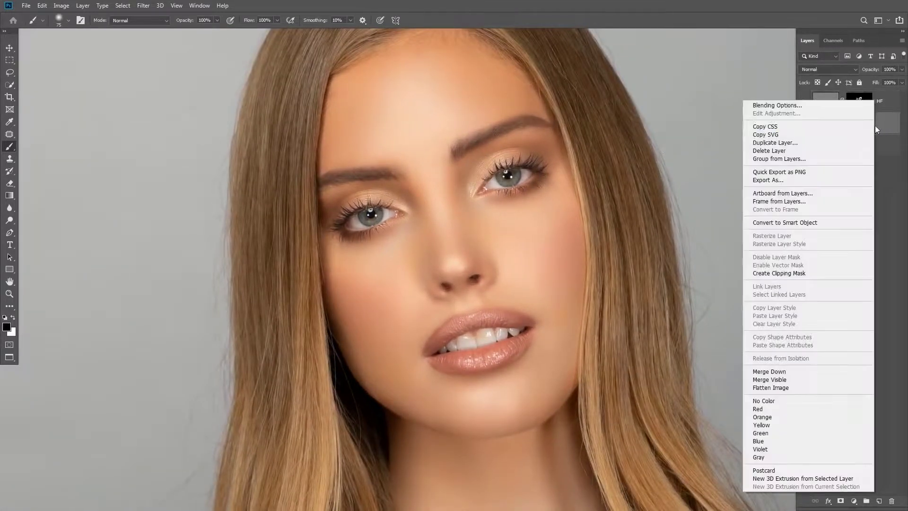
pyautogui.click(842, 148)
pyautogui.click(530, 141)
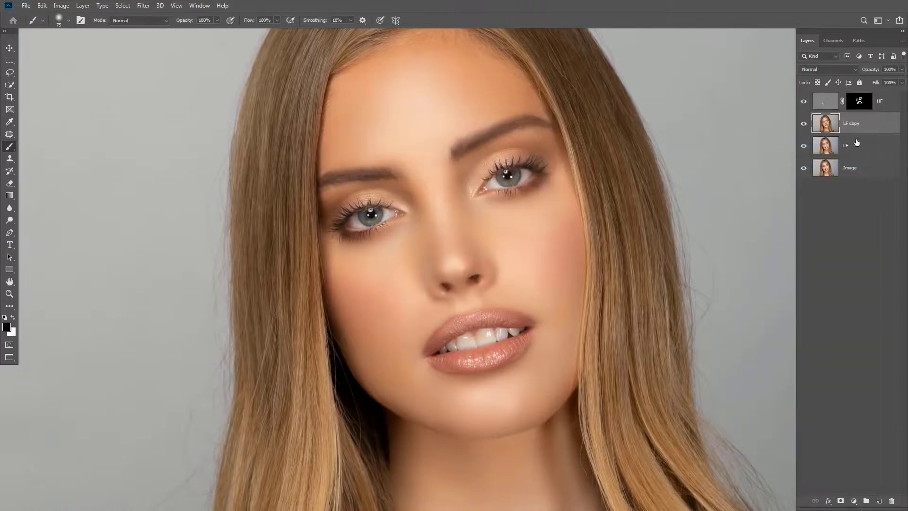
pyautogui.keyDown('shift'); pyautogui.click(882, 104); pyautogui.keyUp('shift')
pyautogui.rightClick(882, 104)
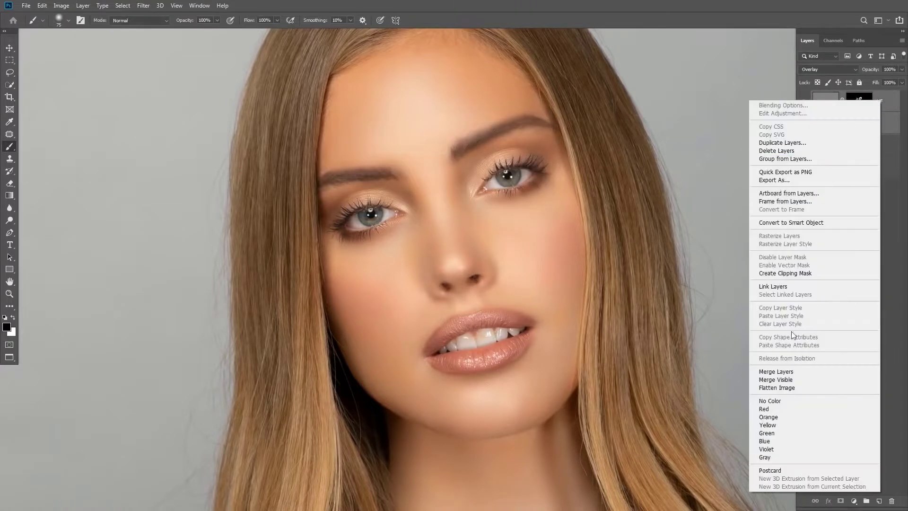
pyautogui.click(787, 371)
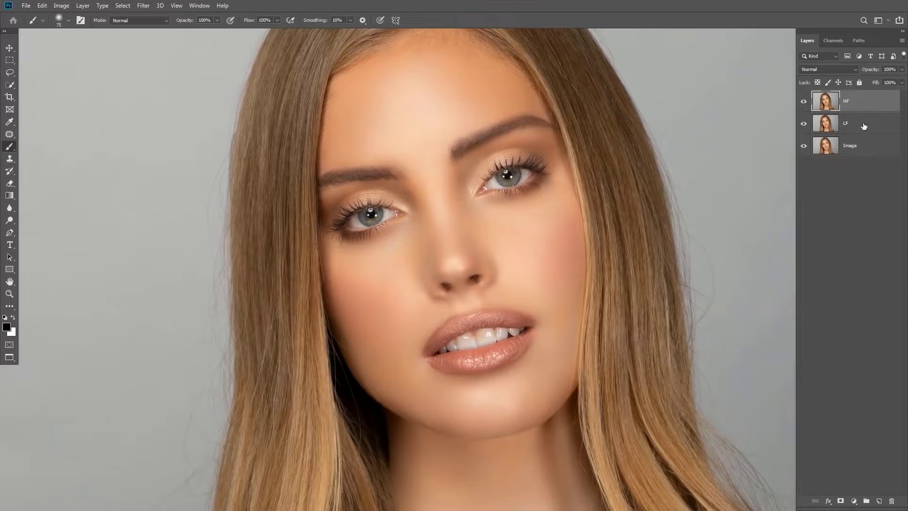
# Compare the original portrait with the LF and HF retouching by isolating the Image layer and showing the other layers again
pyautogui.keyDown('alt'); pyautogui.click(803, 149); pyautogui.keyUp('alt')
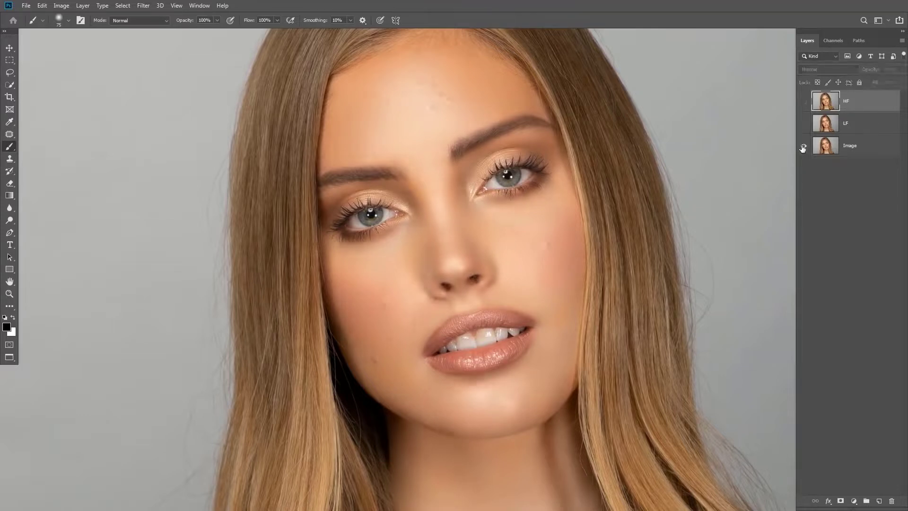
pyautogui.click(803, 125)
pyautogui.click(804, 102)
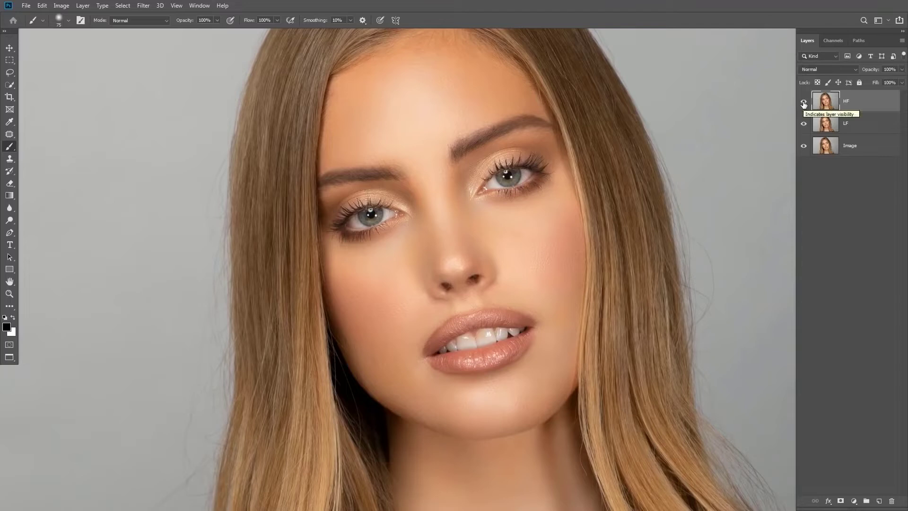
pyautogui.keyDown('alt'); pyautogui.click(804, 148); pyautogui.keyUp('alt')
pyautogui.keyDown('alt'); pyautogui.click(803, 148); pyautogui.keyUp('alt')
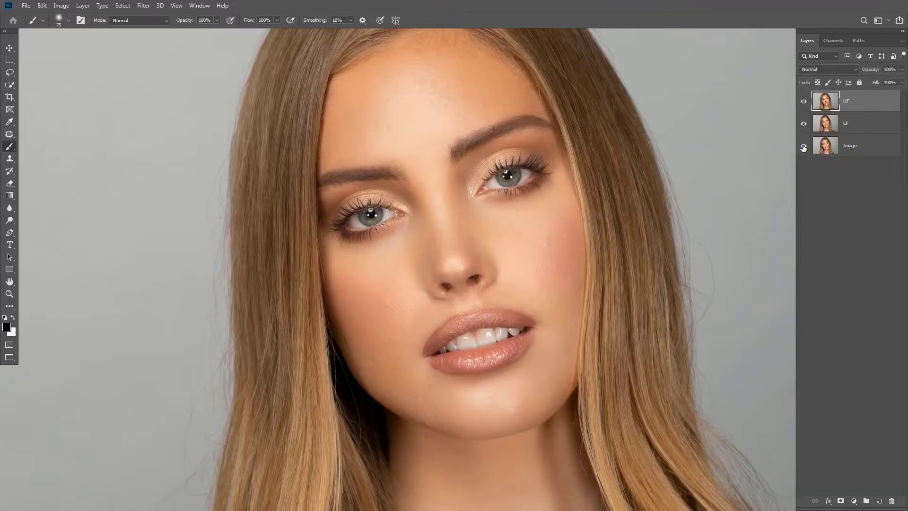